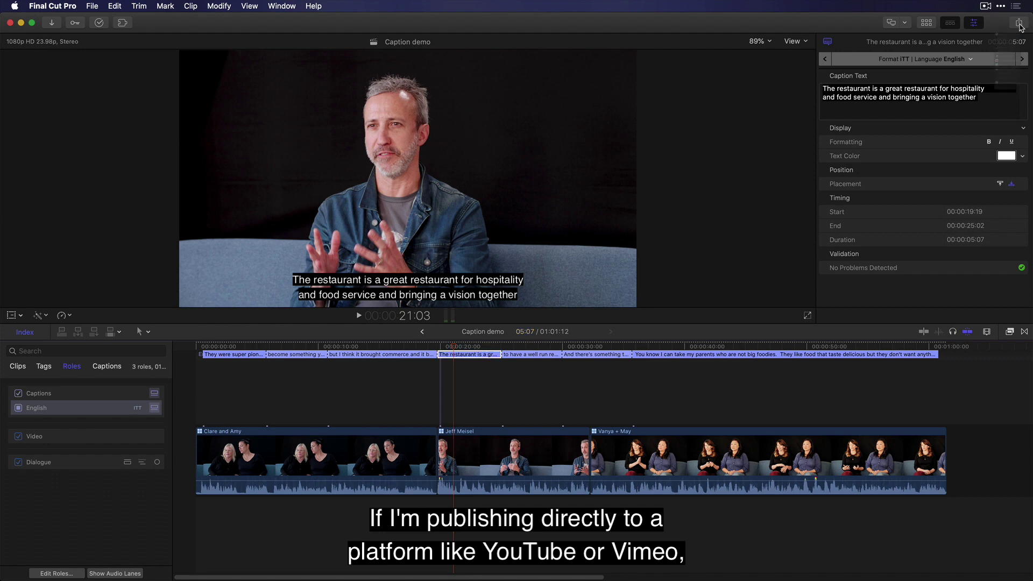
Set the YouTube share to include no captions and burn in English (ITT) captions.
{"action": "left_click", "coordinate": [1019, 27]}
{"action": "left_click", "coordinate": [986, 177]}
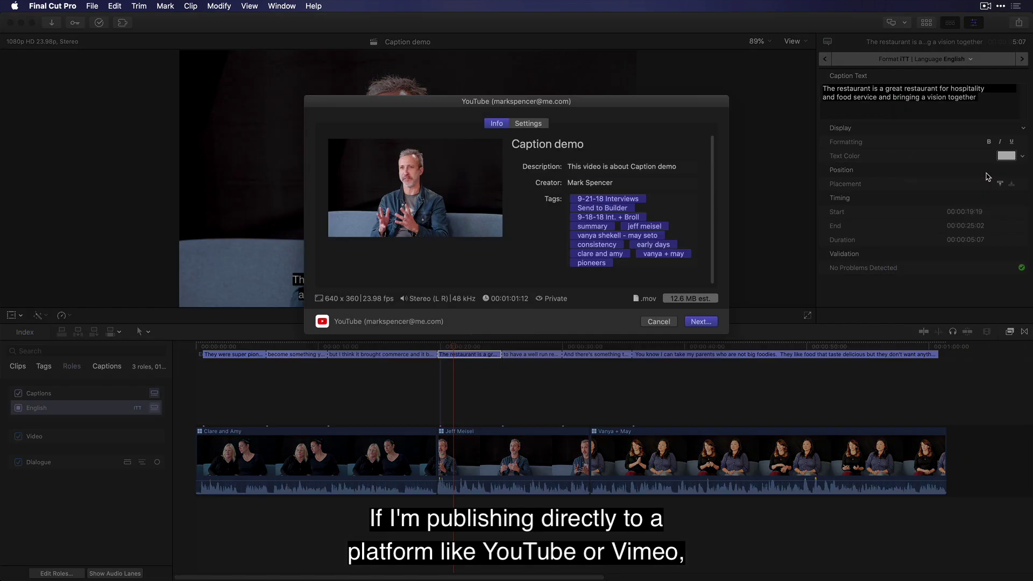
{"action": "left_click", "coordinate": [525, 102]}
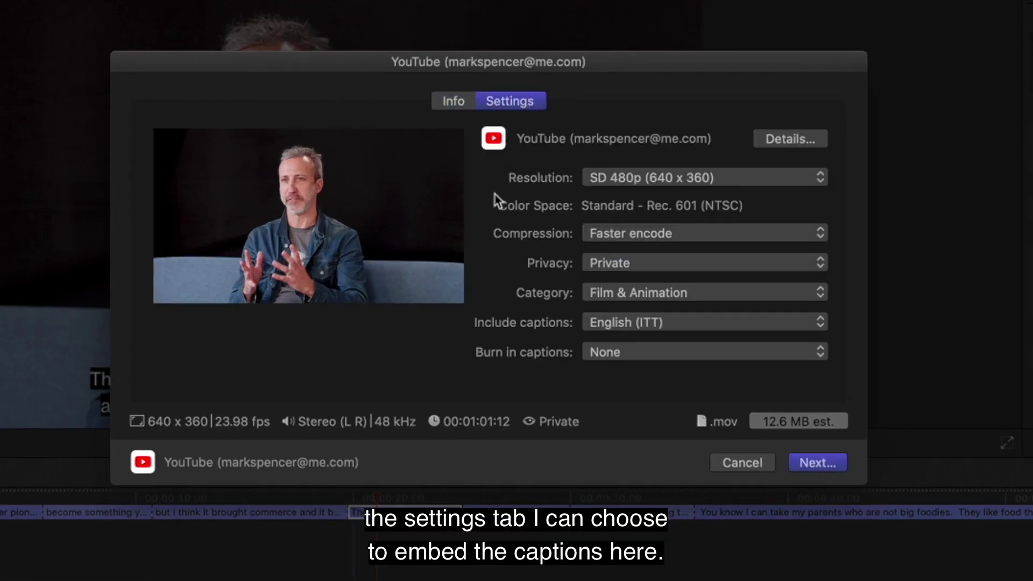
{"action": "left_click", "coordinate": [702, 325]}
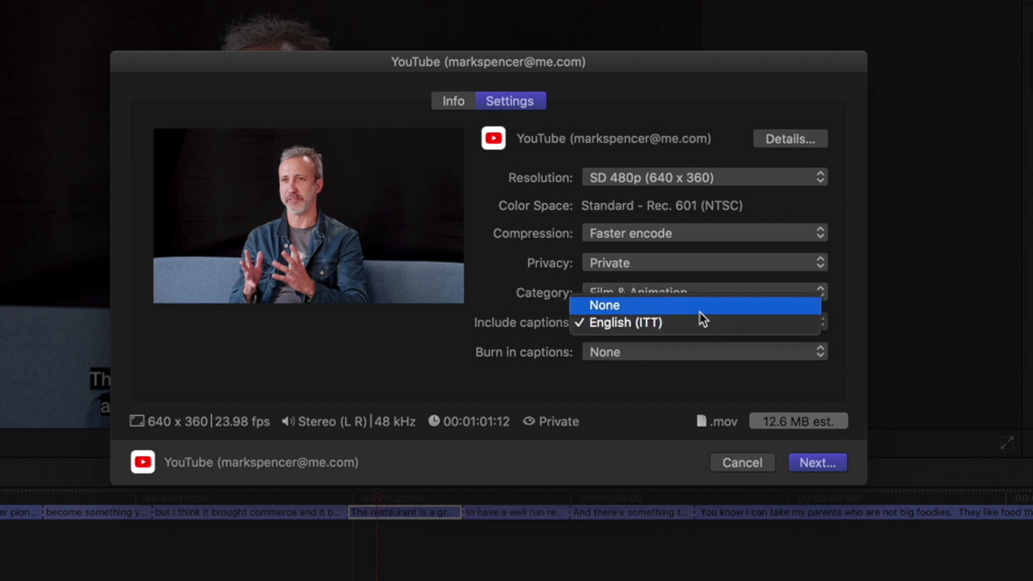
{"action": "left_click", "coordinate": [699, 310]}
{"action": "left_click", "coordinate": [697, 352]}
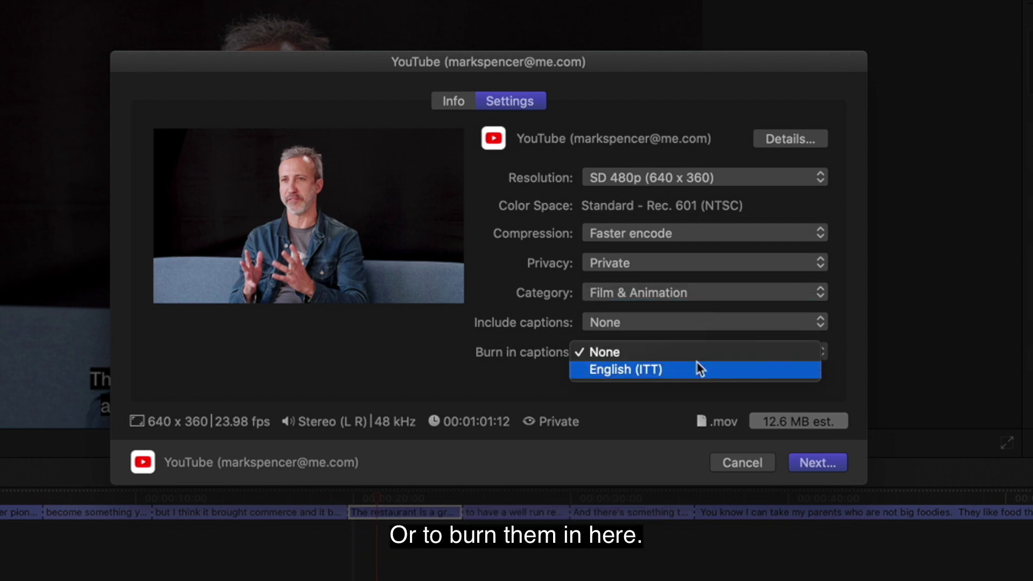
{"action": "left_click", "coordinate": [698, 371]}
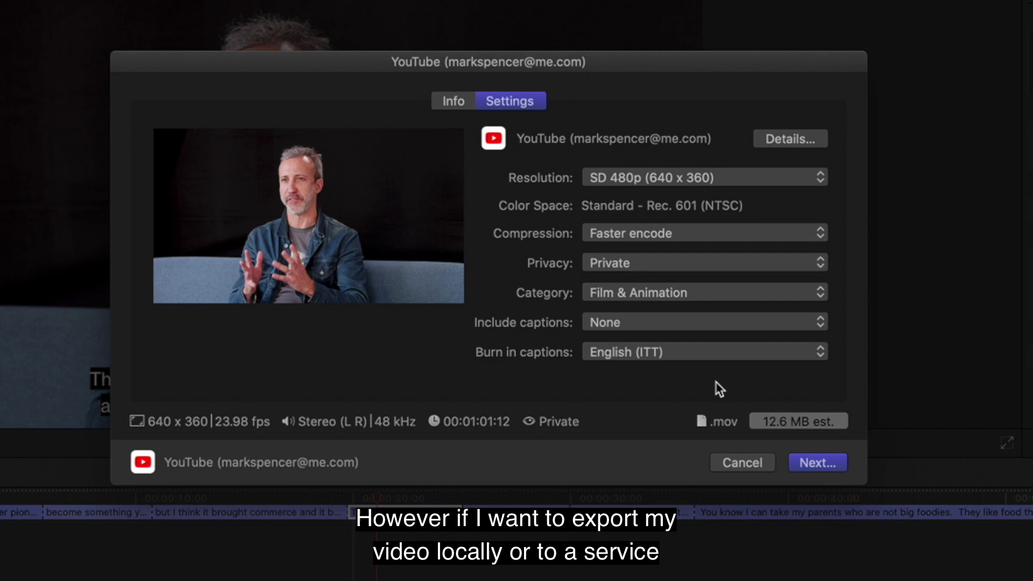
Cancel the YouTube share and duplicate all timeline captions to CEA-608.
{"action": "left_click", "coordinate": [730, 463]}
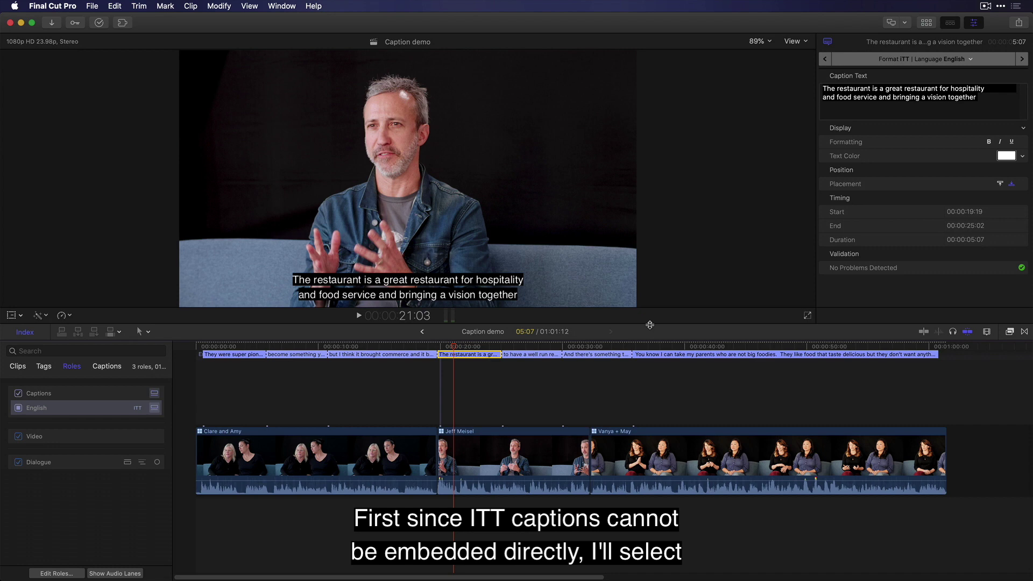
{"action": "left_click_drag", "start_coordinate": [875, 387], "coordinate": [234, 355]}
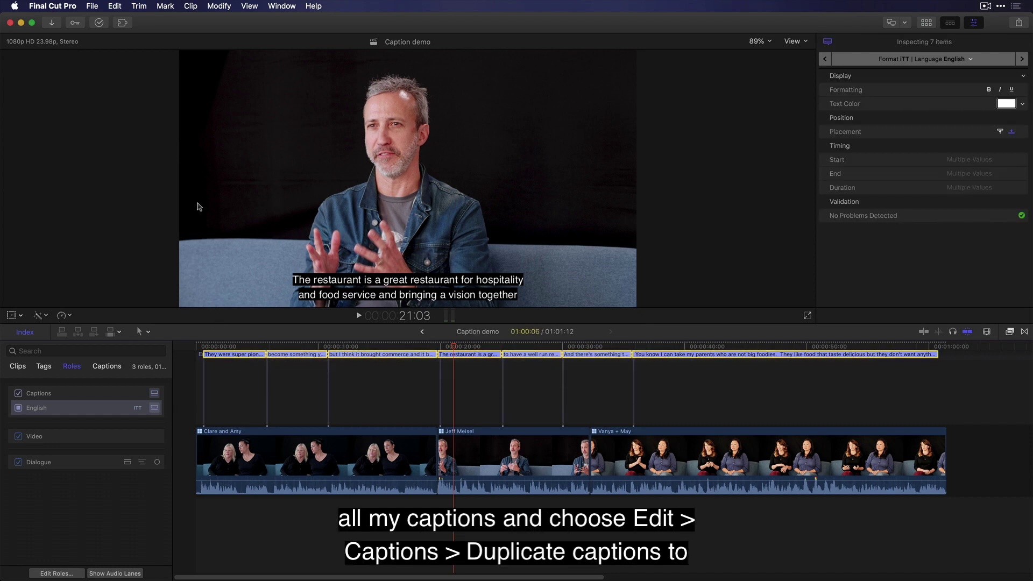
{"action": "left_click", "coordinate": [123, 9]}
{"action": "mouse_move", "coordinate": [192, 374]}
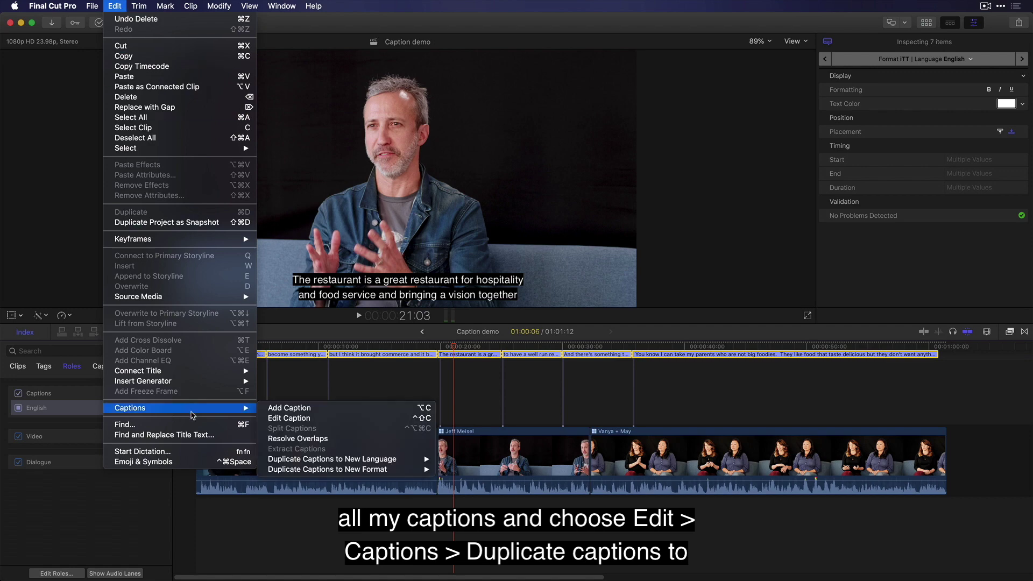
{"action": "mouse_move", "coordinate": [455, 483]}
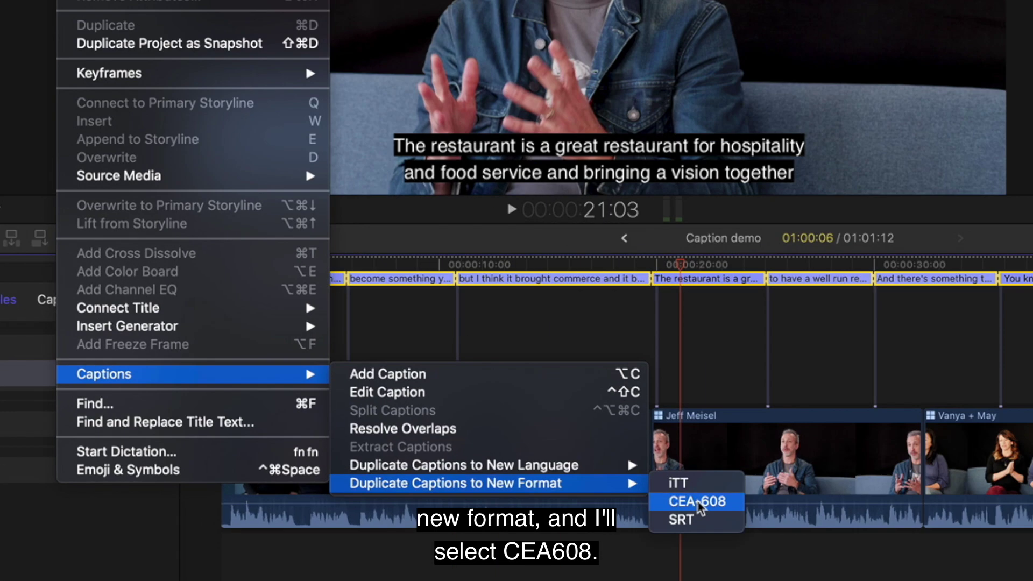
{"action": "left_click", "coordinate": [698, 501]}
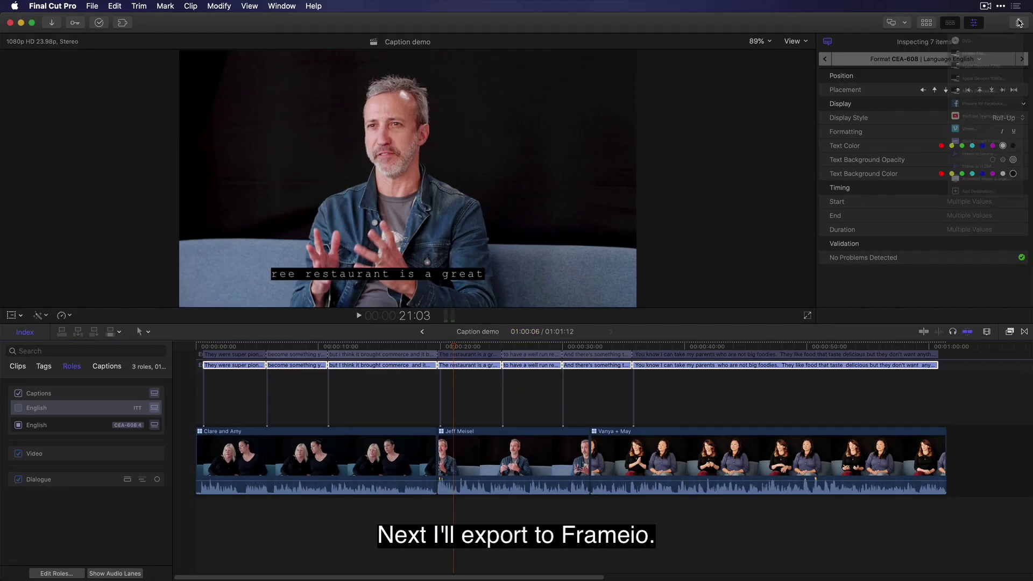
Start a Frame.io H.264 share and set its embedded CEA-608 captions to None.
{"action": "left_click", "coordinate": [1018, 23]}
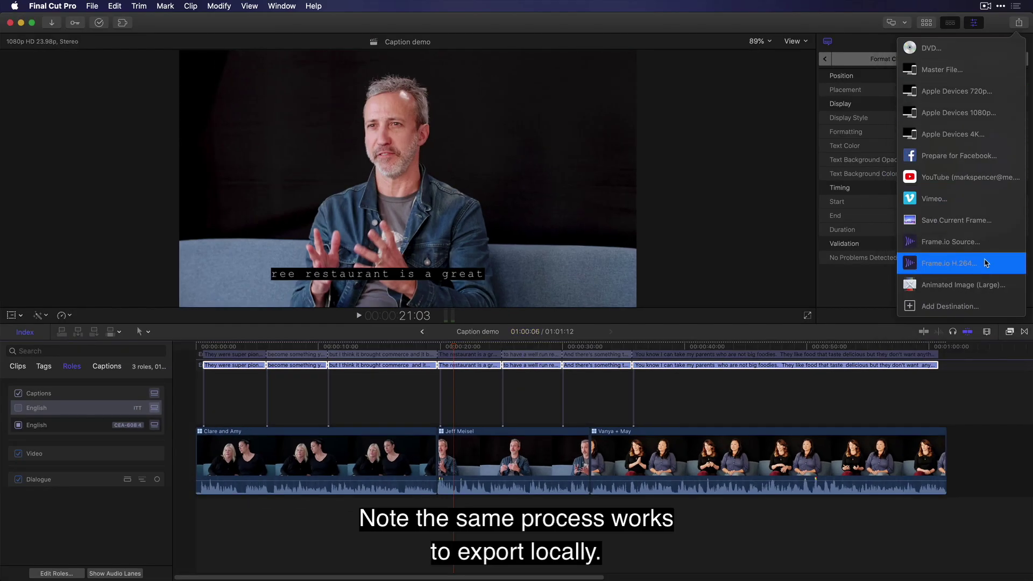
{"action": "left_click", "coordinate": [985, 263]}
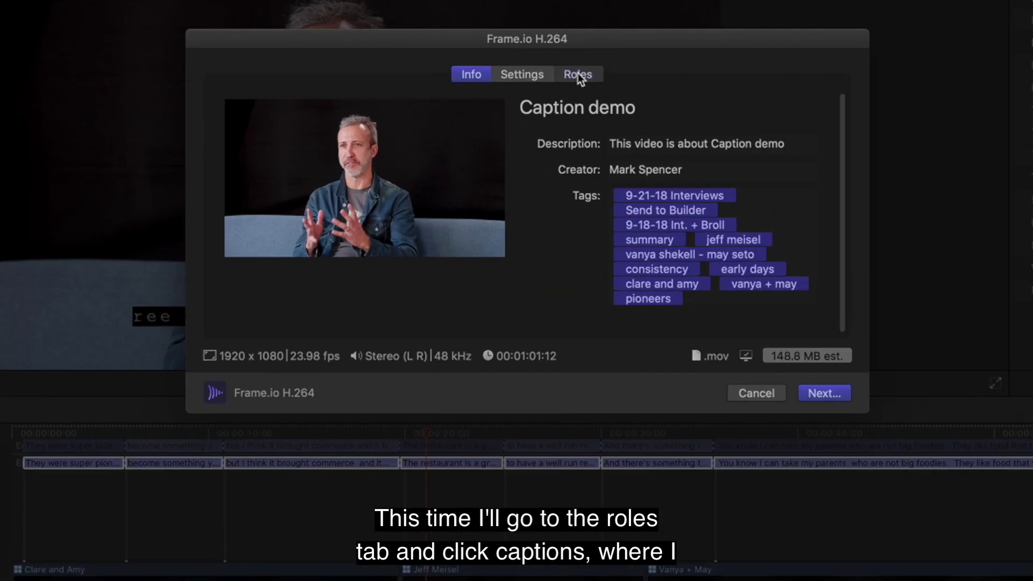
{"action": "left_click", "coordinate": [578, 75]}
{"action": "left_click", "coordinate": [676, 196]}
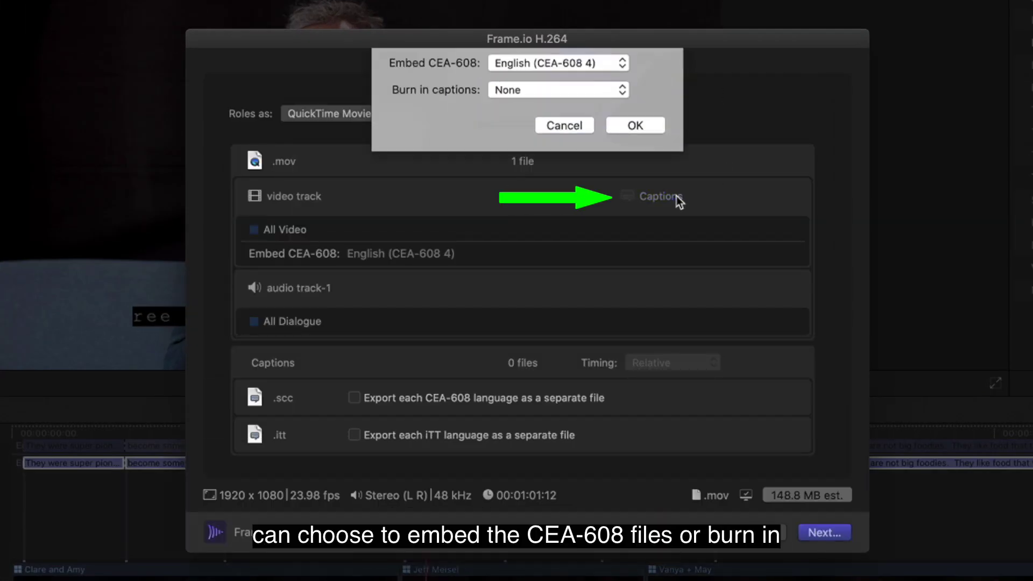
{"action": "left_click", "coordinate": [607, 74]}
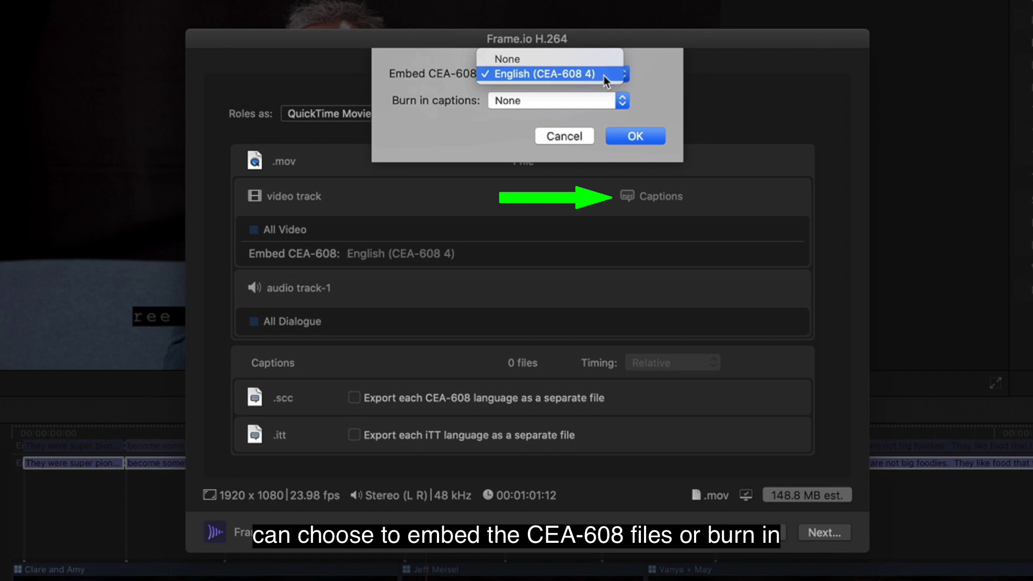
{"action": "left_click", "coordinate": [607, 59]}
{"action": "left_click", "coordinate": [601, 100]}
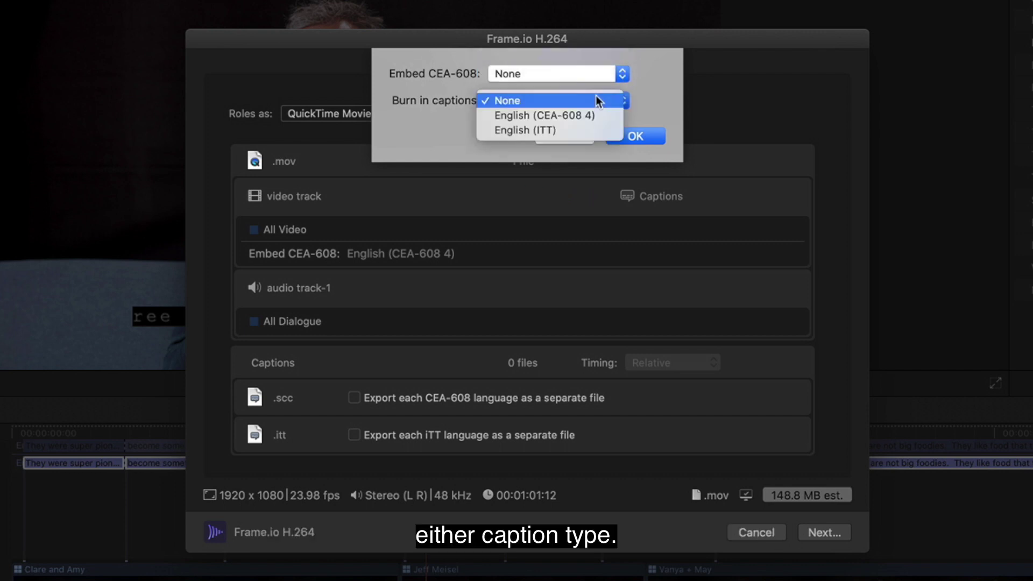